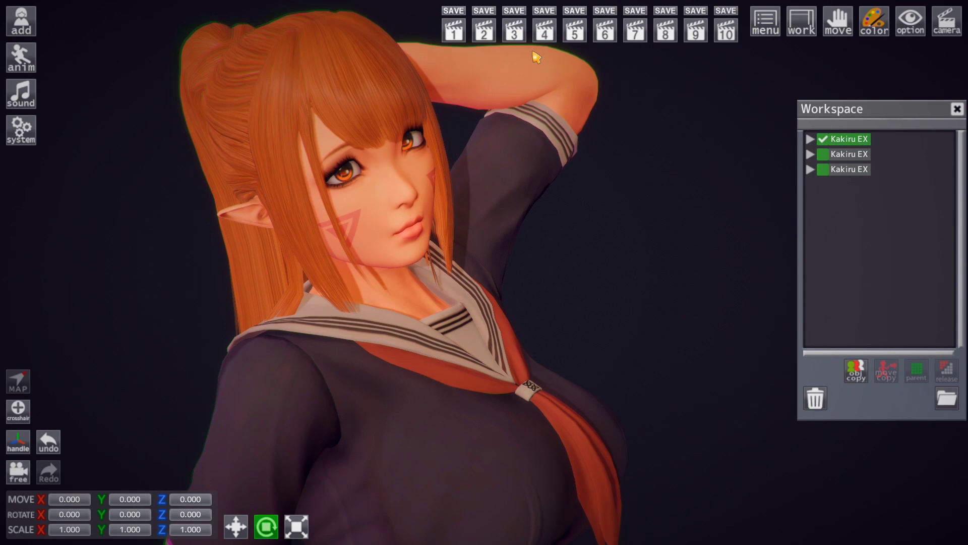
Examine the visible character's face and upper body from several angles and distances
{"action": "right_click_drag", "start_coordinate": [460, 79], "coordinate": [556, 90]}
{"action": "left_click_drag", "start_coordinate": [643, 107], "coordinate": [250, 137]}
{"action": "right_click_drag", "start_coordinate": [605, 116], "coordinate": [393, 98]}
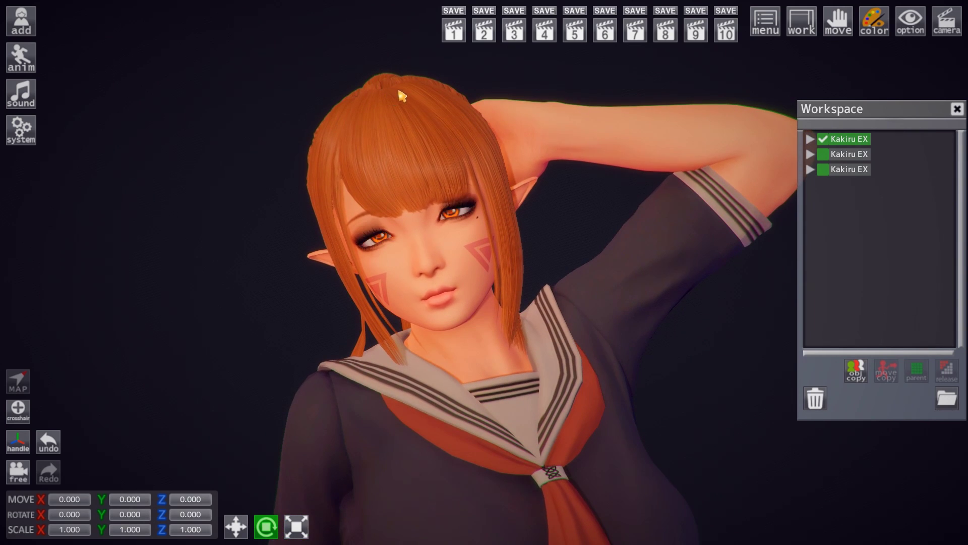
{"action": "left_click_drag", "start_coordinate": [402, 96], "coordinate": [448, 96]}
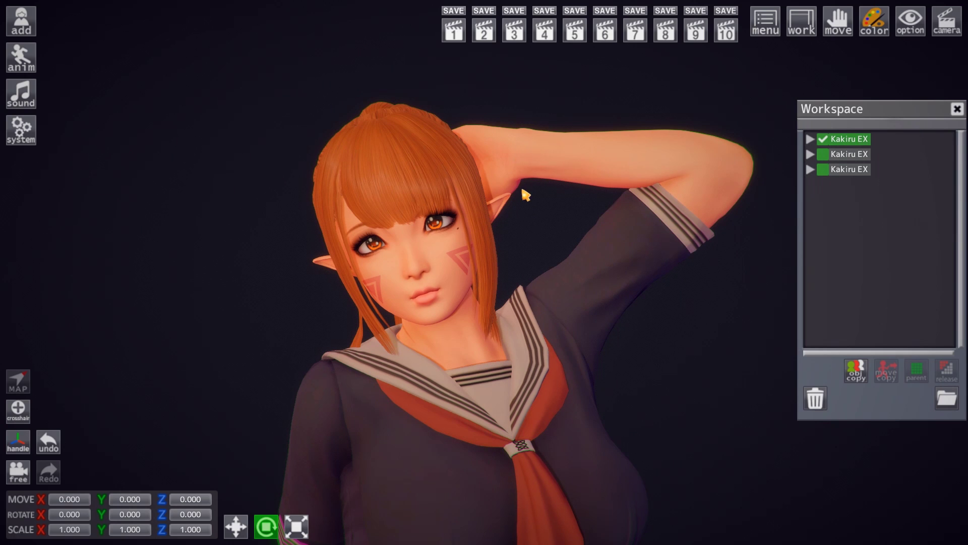
{"action": "right_click_drag", "start_coordinate": [556, 200], "coordinate": [598, 200]}
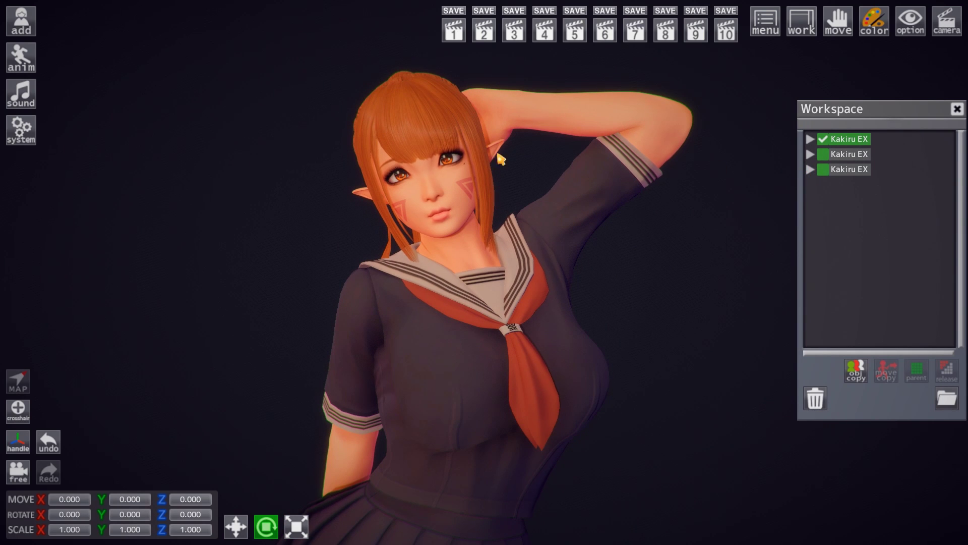
{"action": "right_click_drag", "start_coordinate": [501, 159], "coordinate": [428, 139]}
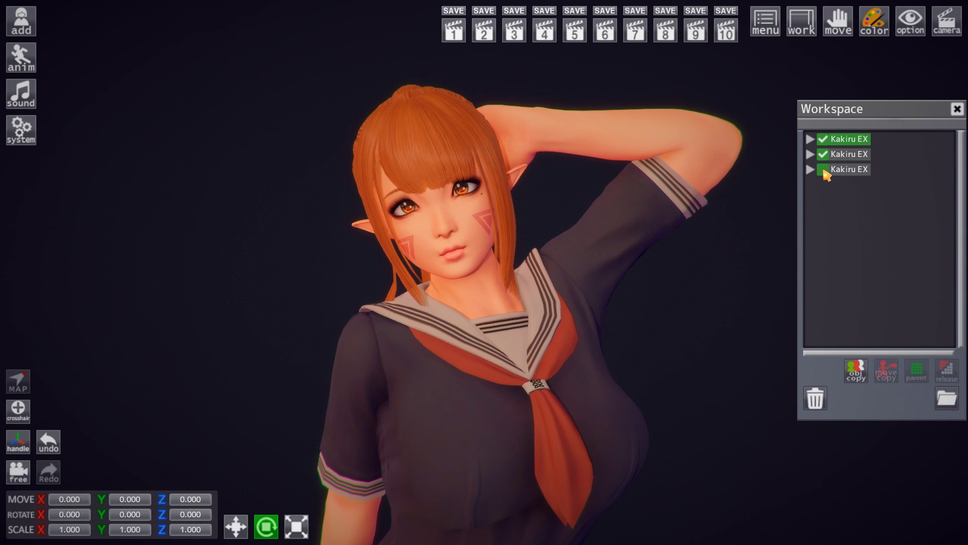
Recall saved camera views 8, 9 and 10 in turn and look at all three characters together from afar
{"action": "left_click", "coordinate": [665, 39]}
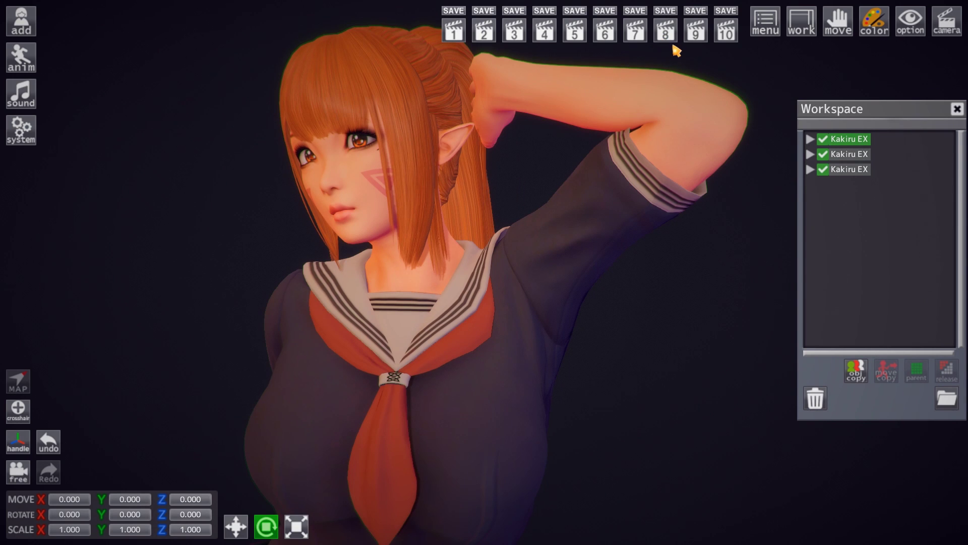
{"action": "left_click", "coordinate": [698, 39]}
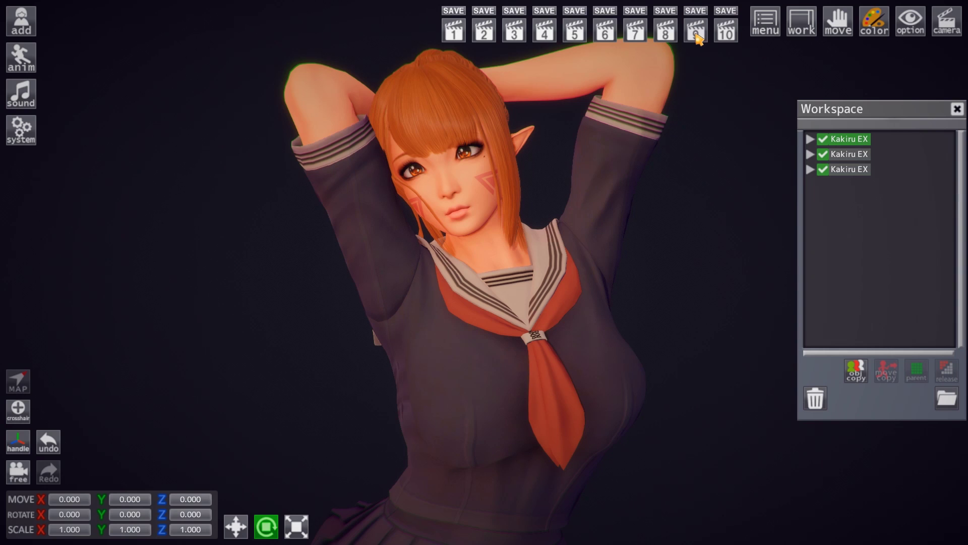
{"action": "left_click", "coordinate": [729, 36]}
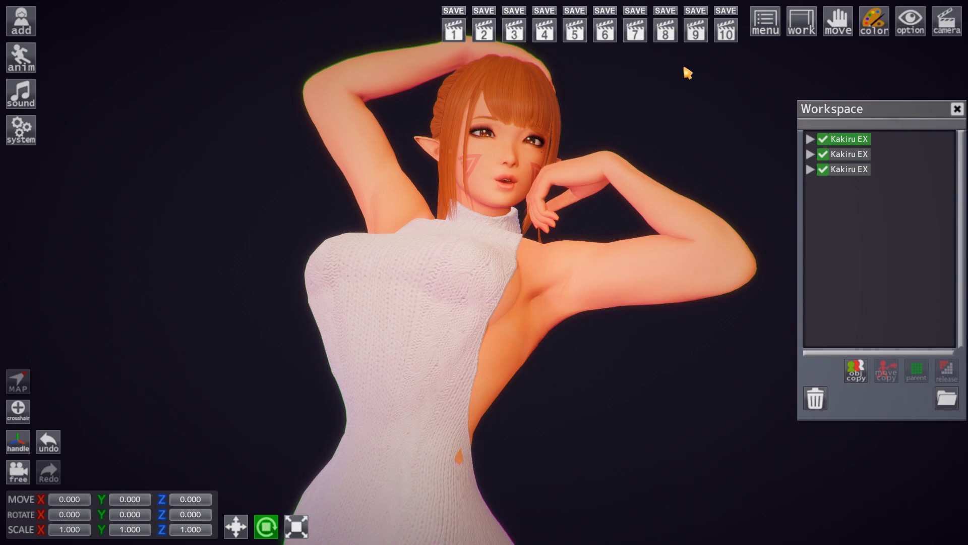
{"action": "right_click_drag", "start_coordinate": [216, 133], "coordinate": [444, 166]}
{"action": "left_click_drag", "start_coordinate": [443, 166], "coordinate": [341, 188]}
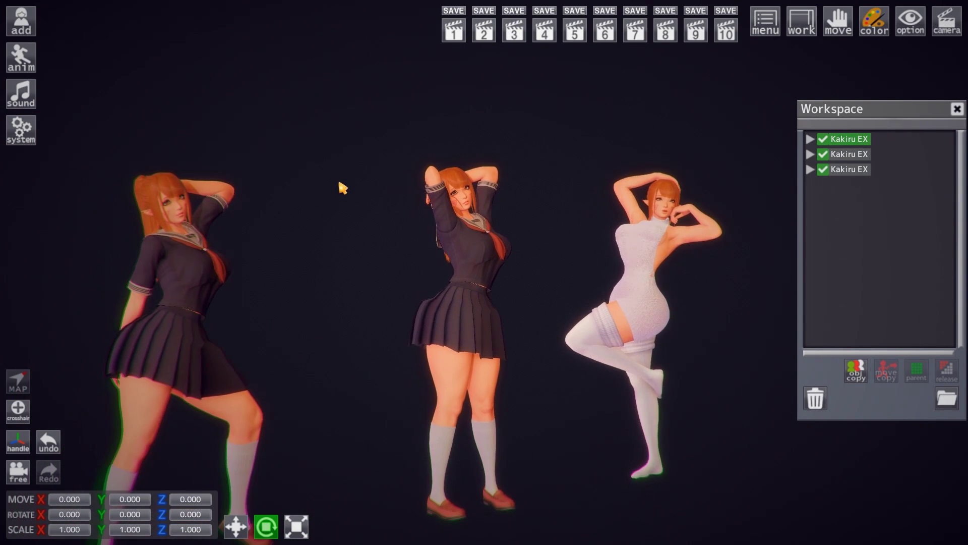
Switch back and forth between saved camera views 8, 9 and 10 to compare the three character shots
{"action": "left_click", "coordinate": [669, 33]}
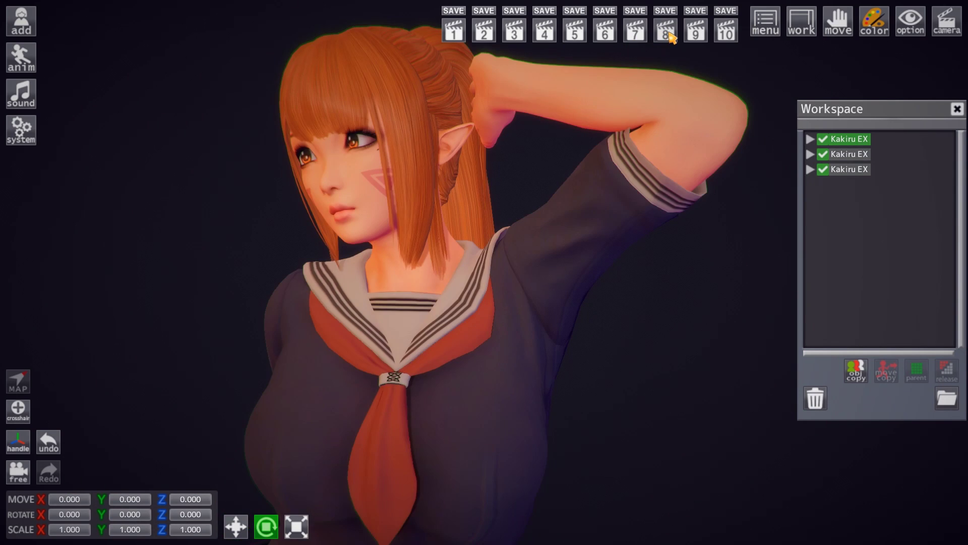
{"action": "left_click", "coordinate": [692, 34]}
{"action": "left_click", "coordinate": [721, 36]}
{"action": "left_click", "coordinate": [692, 35]}
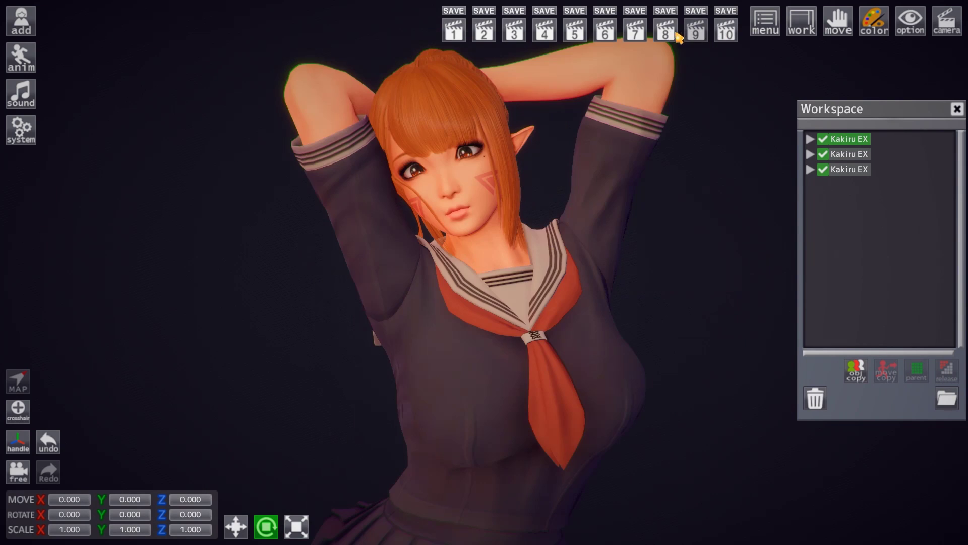
{"action": "left_click", "coordinate": [686, 36]}
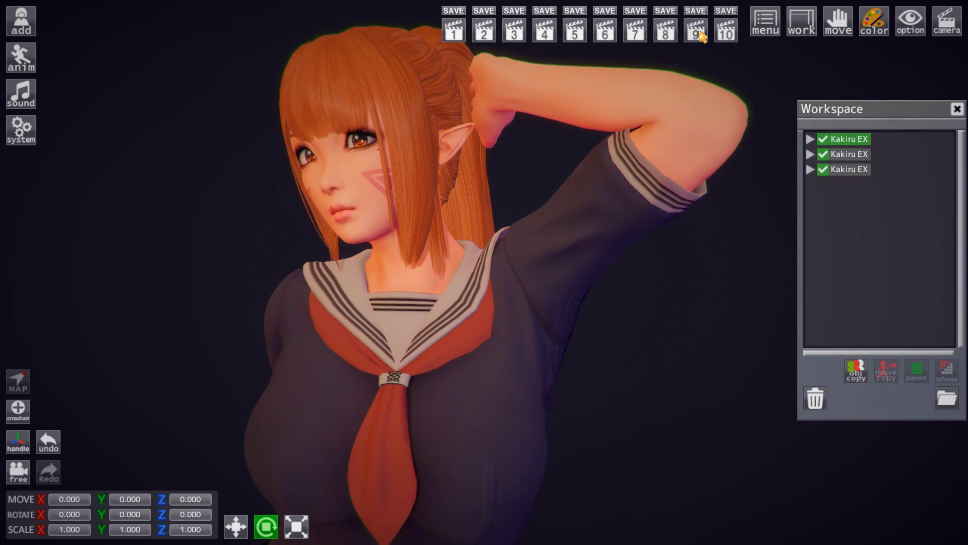
{"action": "left_click", "coordinate": [701, 36]}
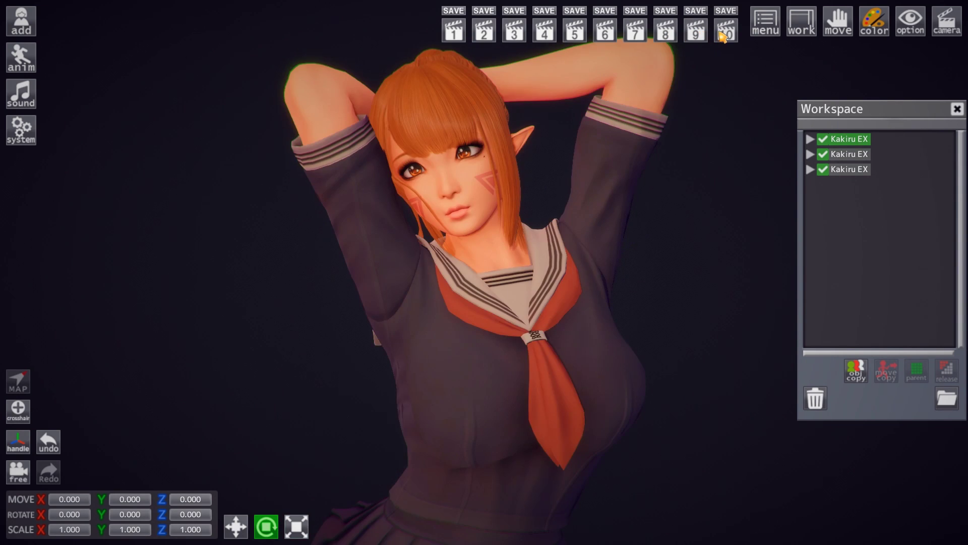
{"action": "left_click", "coordinate": [725, 34]}
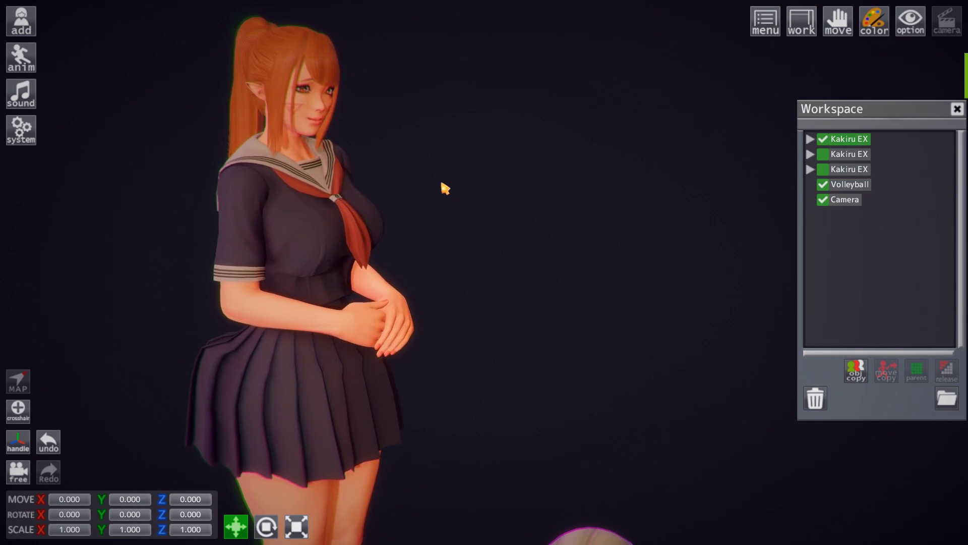
Turn on the transform handles for the Volleyball and set them to rotation mode
{"action": "left_click_drag", "start_coordinate": [380, 180], "coordinate": [471, 187]}
{"action": "middle_click_drag", "start_coordinate": [471, 187], "coordinate": [540, 261]}
{"action": "right_click_drag", "start_coordinate": [538, 261], "coordinate": [525, 292]}
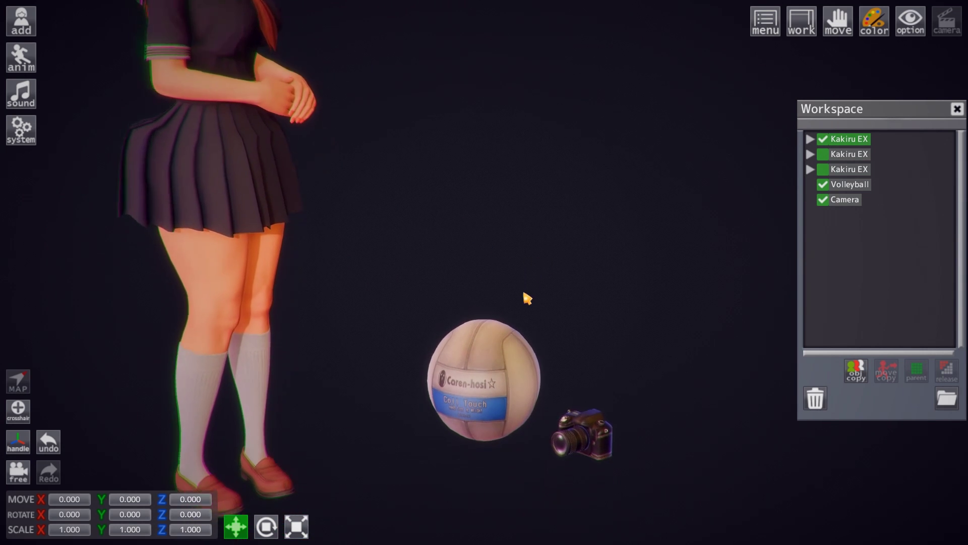
{"action": "middle_click_drag", "start_coordinate": [525, 292], "coordinate": [553, 303]}
{"action": "right_click_drag", "start_coordinate": [553, 302], "coordinate": [440, 329]}
{"action": "middle_click_drag", "start_coordinate": [440, 329], "coordinate": [407, 331]}
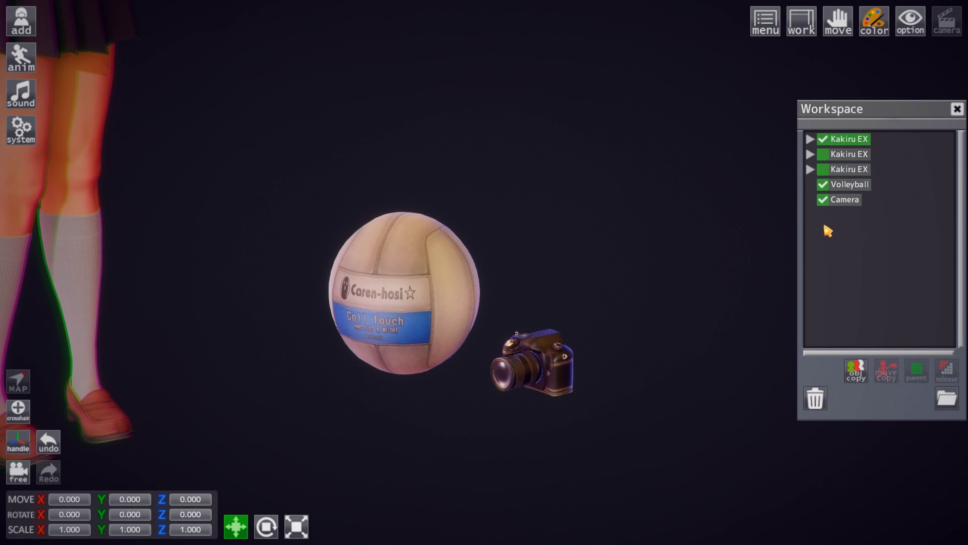
{"action": "left_click", "coordinate": [16, 440]}
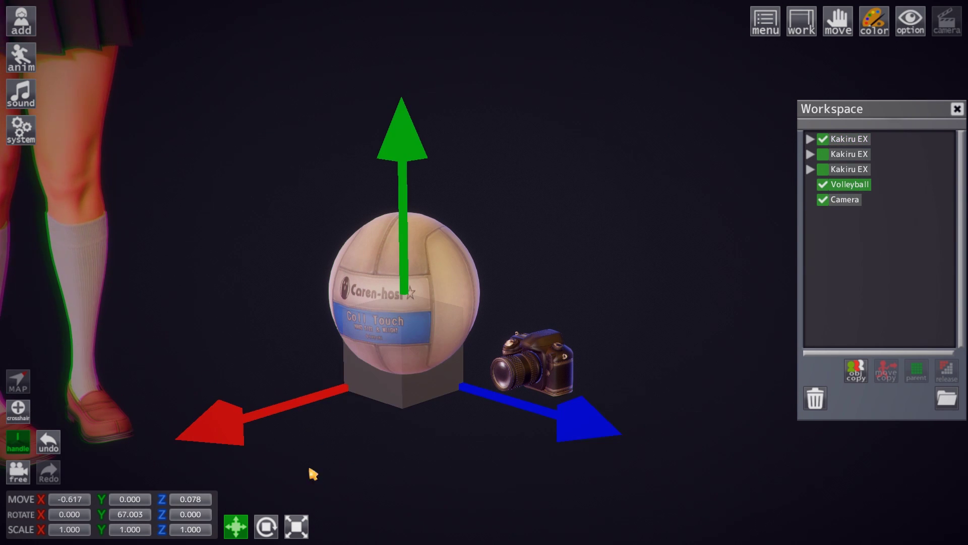
{"action": "left_click", "coordinate": [265, 531]}
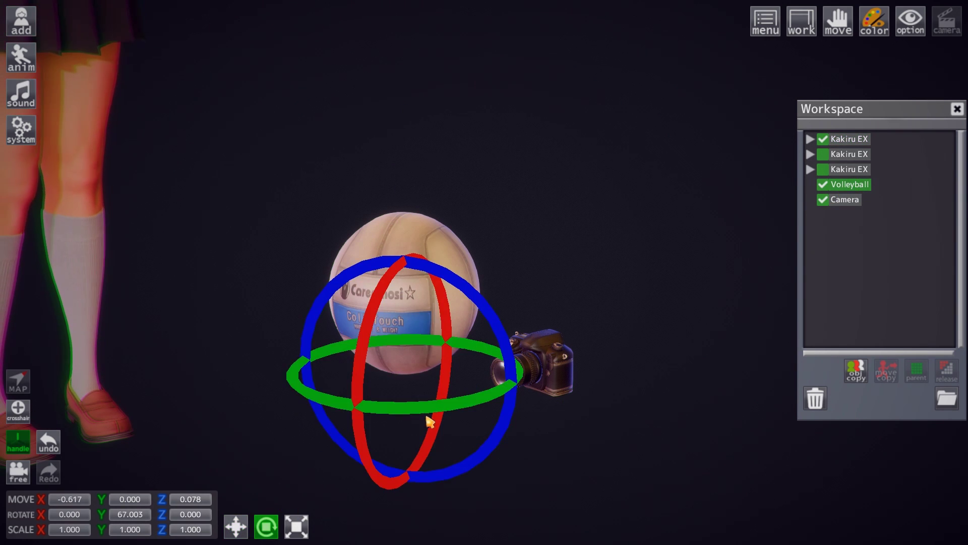
Try rotating the Volleyball on its own about the vertical axis and undo the rotation
{"action": "left_click_drag", "start_coordinate": [456, 410], "coordinate": [338, 408]}
{"action": "key", "text": "ctrl+z"}
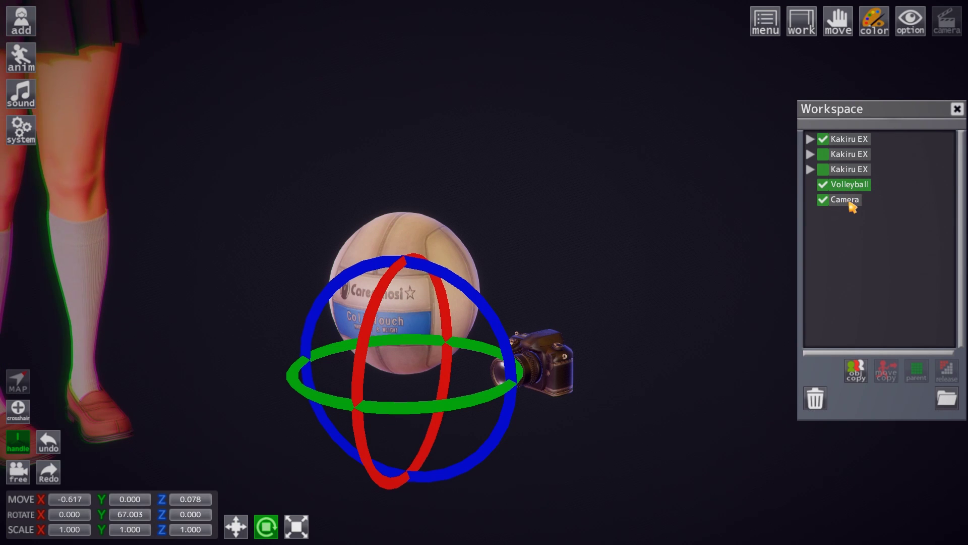
Parent the Camera item to the Volleyball and test rotating the Volleyball and its child
{"action": "left_click", "coordinate": [917, 373]}
{"action": "left_click", "coordinate": [849, 186]}
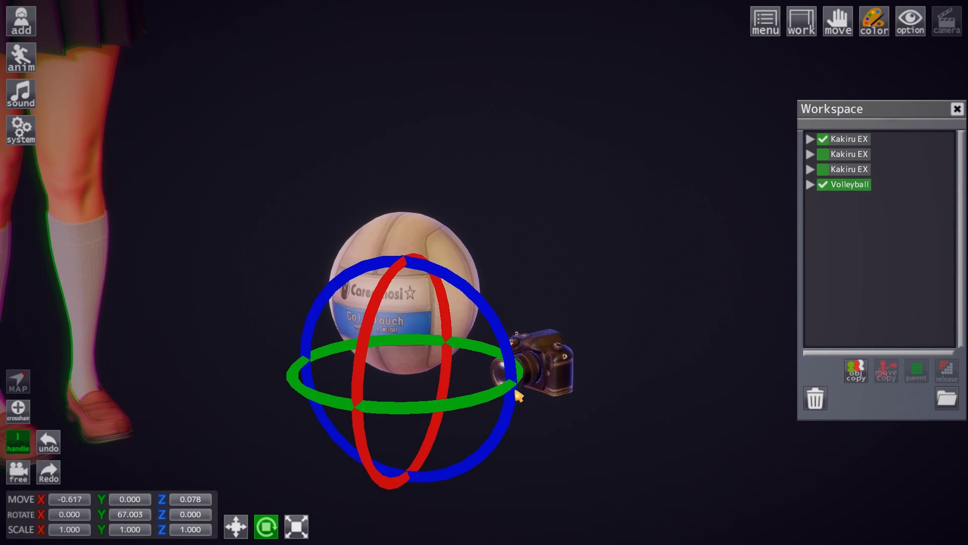
{"action": "left_click_drag", "start_coordinate": [473, 402], "coordinate": [811, 189]}
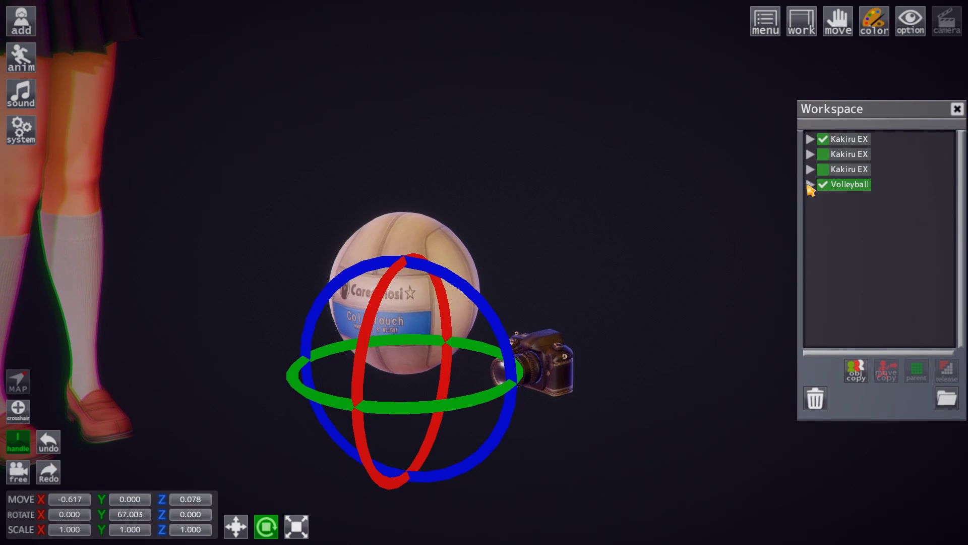
{"action": "left_click", "coordinate": [837, 201]}
{"action": "left_click_drag", "start_coordinate": [546, 439], "coordinate": [726, 235]}
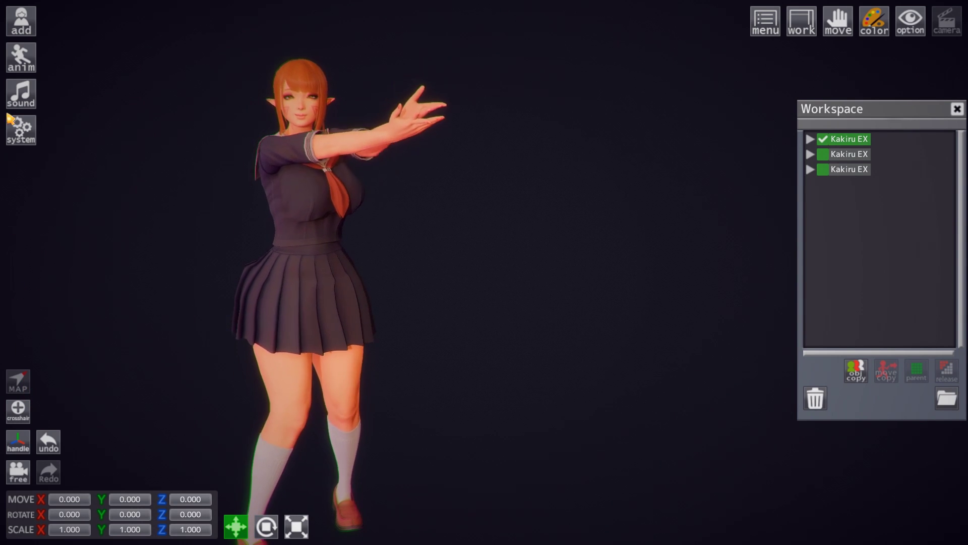
Load the Hot Spring map into the scene
{"action": "left_click", "coordinate": [25, 63]}
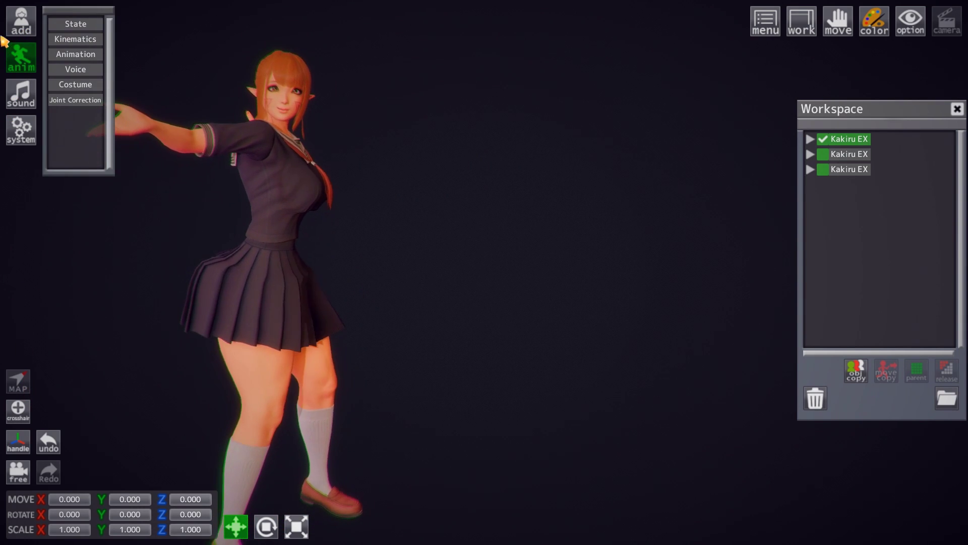
{"action": "left_click", "coordinate": [27, 31]}
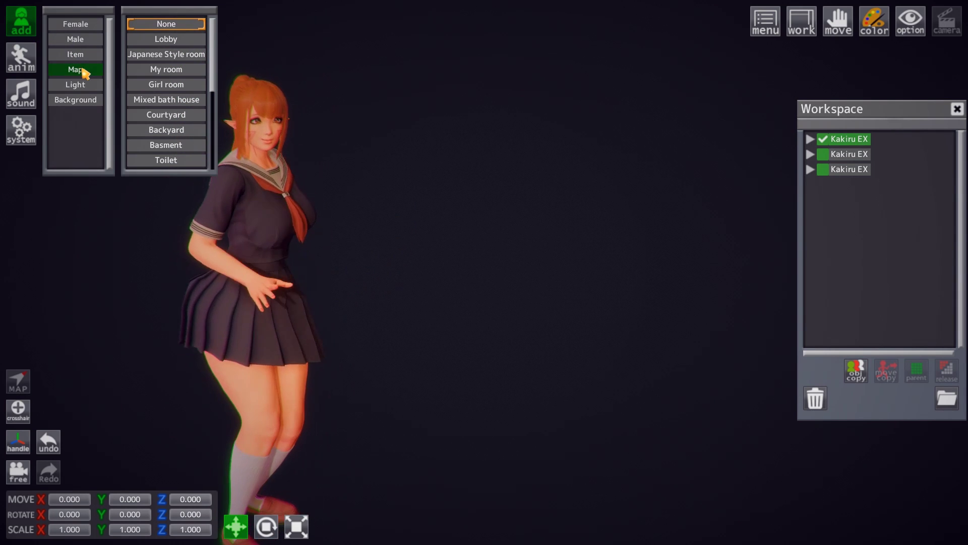
{"action": "left_click_drag", "start_coordinate": [216, 43], "coordinate": [204, 132]}
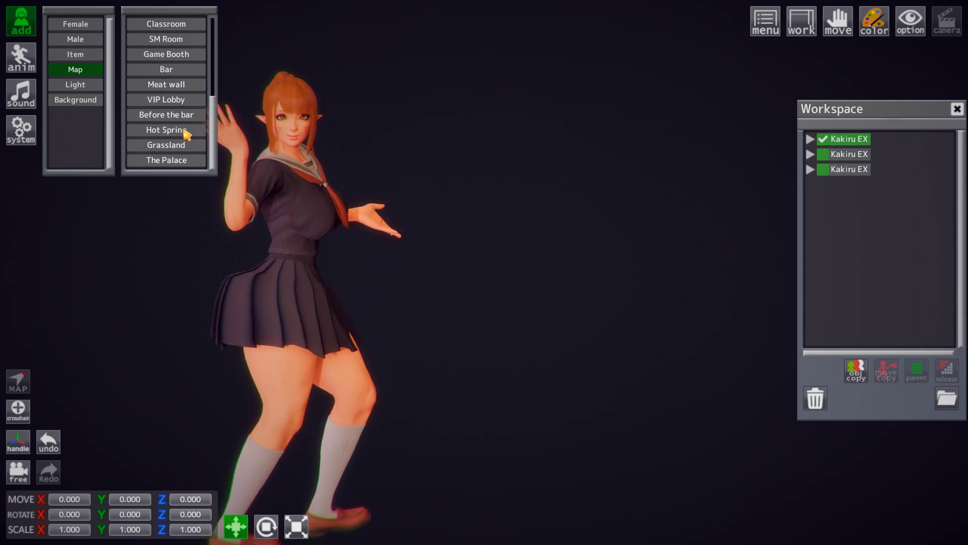
{"action": "left_click", "coordinate": [166, 130]}
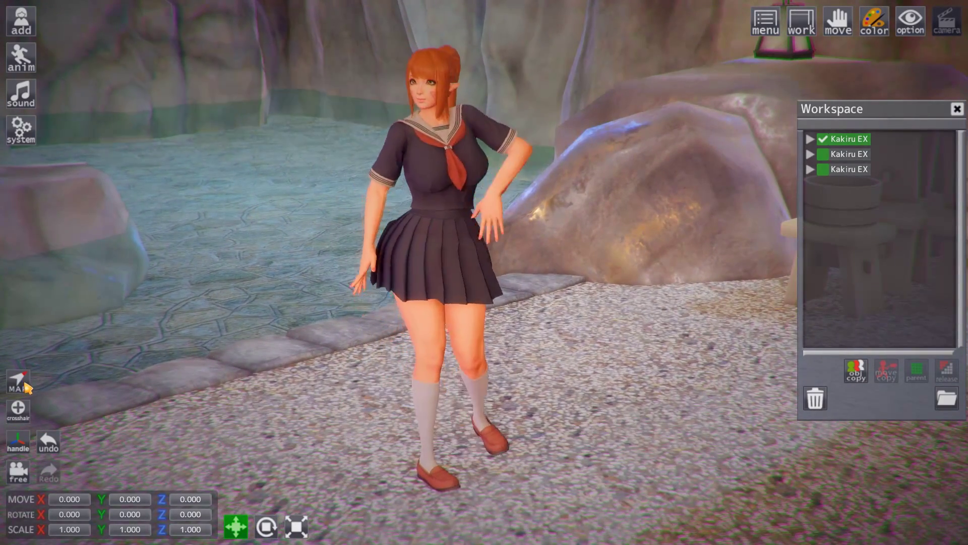
Open the Map Controllers and shift the map horizontally to position X -0.250 and Z 0.100
{"action": "left_click", "coordinate": [24, 386]}
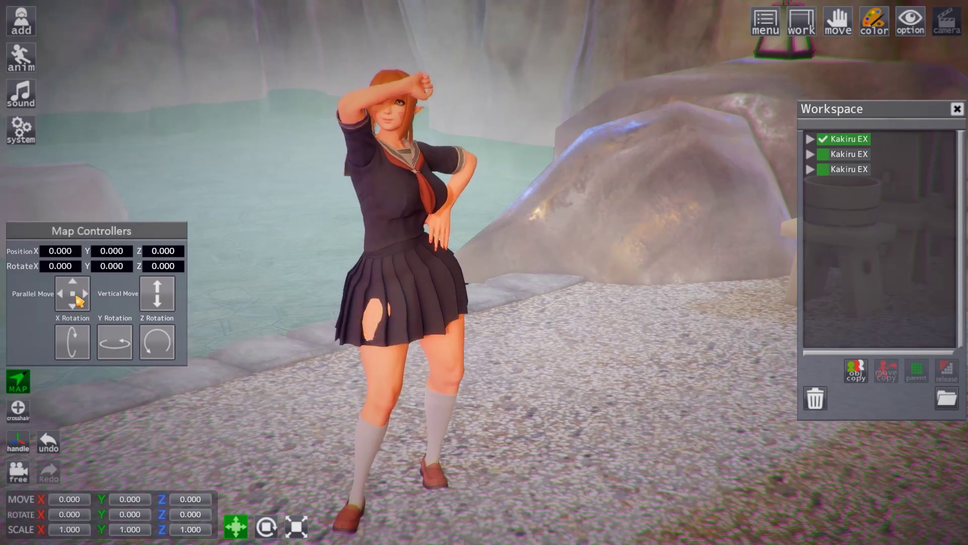
{"action": "mouse_move", "coordinate": [73, 294]}
{"action": "left_mouse_down"}
{"action": "mouse_move", "coordinate": [57, 297]}
{"action": "mouse_move", "coordinate": [72, 310]}
{"action": "mouse_move", "coordinate": [64, 301]}
{"action": "mouse_move", "coordinate": [73, 286]}
{"action": "mouse_move", "coordinate": [61, 299]}
{"action": "mouse_move", "coordinate": [72, 288]}
{"action": "mouse_move", "coordinate": [46, 292]}
{"action": "mouse_move", "coordinate": [89, 276]}
{"action": "mouse_move", "coordinate": [76, 298]}
{"action": "left_mouse_up"}
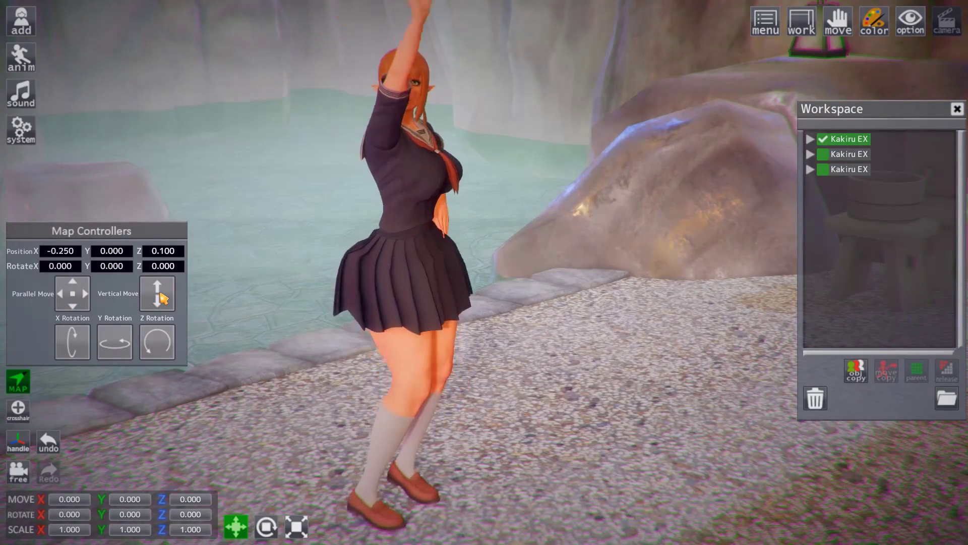
Try moving the map vertically and rotating it about the X axis, and undo the change
{"action": "mouse_move", "coordinate": [157, 293]}
{"action": "left_mouse_down"}
{"action": "mouse_move", "coordinate": [157, 302]}
{"action": "mouse_move", "coordinate": [157, 283]}
{"action": "mouse_move", "coordinate": [160, 298]}
{"action": "left_mouse_up"}
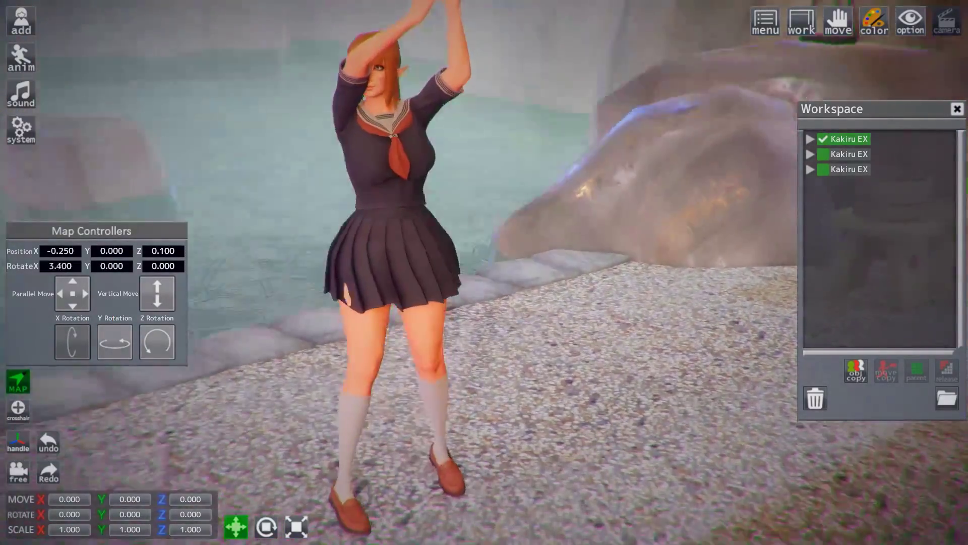
{"action": "mouse_move", "coordinate": [72, 342]}
{"action": "left_mouse_down"}
{"action": "mouse_move", "coordinate": [141, 343]}
{"action": "mouse_move", "coordinate": [86, 343]}
{"action": "left_mouse_up"}
{"action": "key", "text": "ctrl+z"}
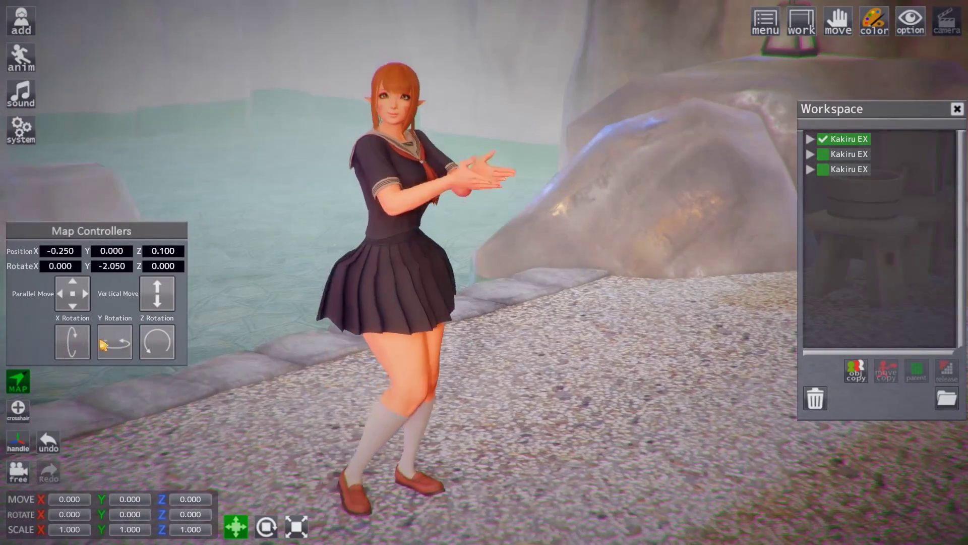
Try rotating the map about the Z axis and undo the rotation
{"action": "mouse_move", "coordinate": [156, 342]}
{"action": "left_mouse_down"}
{"action": "mouse_move", "coordinate": [99, 342]}
{"action": "mouse_move", "coordinate": [209, 342]}
{"action": "mouse_move", "coordinate": [27, 342]}
{"action": "mouse_move", "coordinate": [151, 345]}
{"action": "left_mouse_up"}
{"action": "key", "text": "ctrl+z"}
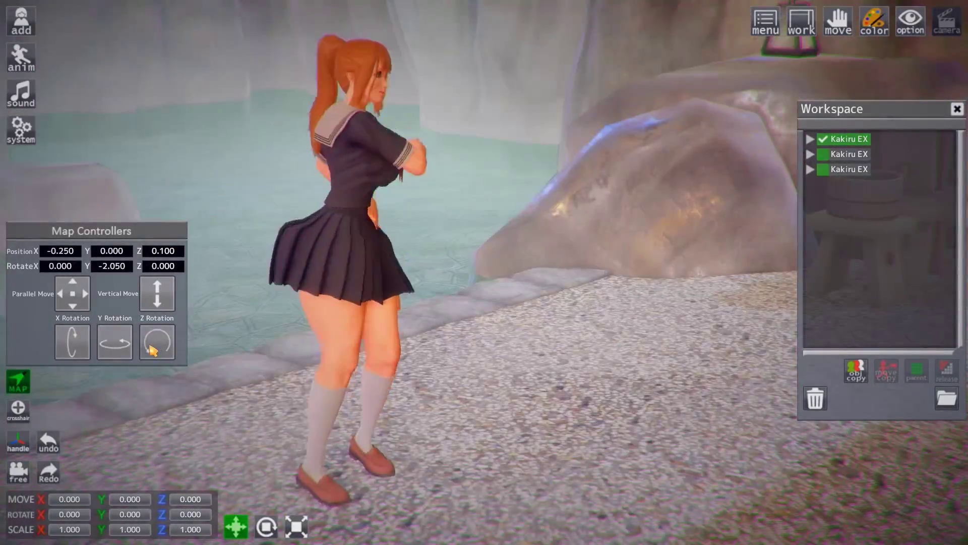
Reposition the Map Controllers window beside the character and close it
{"action": "left_click_drag", "start_coordinate": [86, 236], "coordinate": [146, 60]}
{"action": "left_click_drag", "start_coordinate": [135, 147], "coordinate": [124, 236]}
{"action": "left_click", "coordinate": [62, 252]}
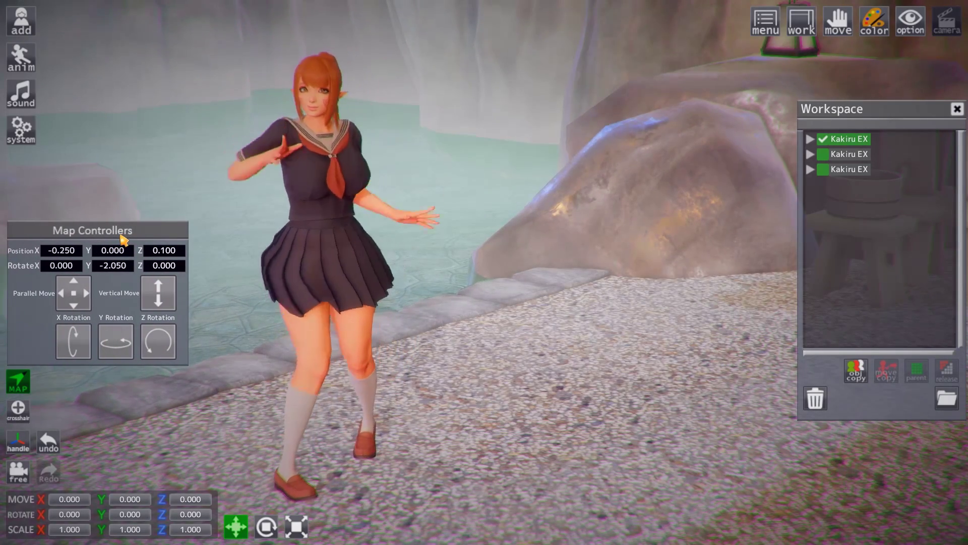
{"action": "left_click", "coordinate": [18, 388]}
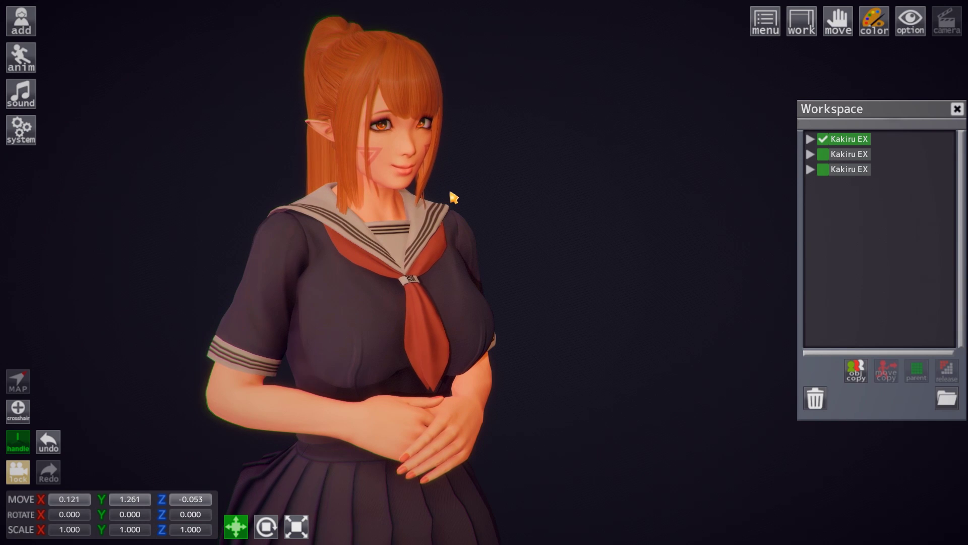
Unlock the camera so it moves freely and reframe the character's upper body
{"action": "left_click", "coordinate": [23, 474]}
{"action": "middle_click_drag", "start_coordinate": [524, 343], "coordinate": [505, 357]}
{"action": "key", "text": "alt+F9"}
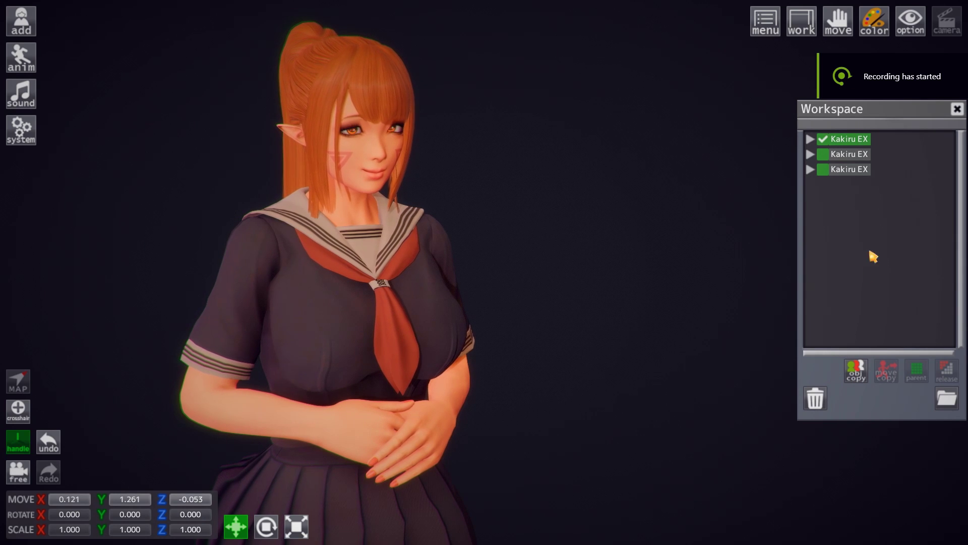
Duplicate the selected Kakiru EX character in the workspace
{"action": "left_click", "coordinate": [856, 371]}
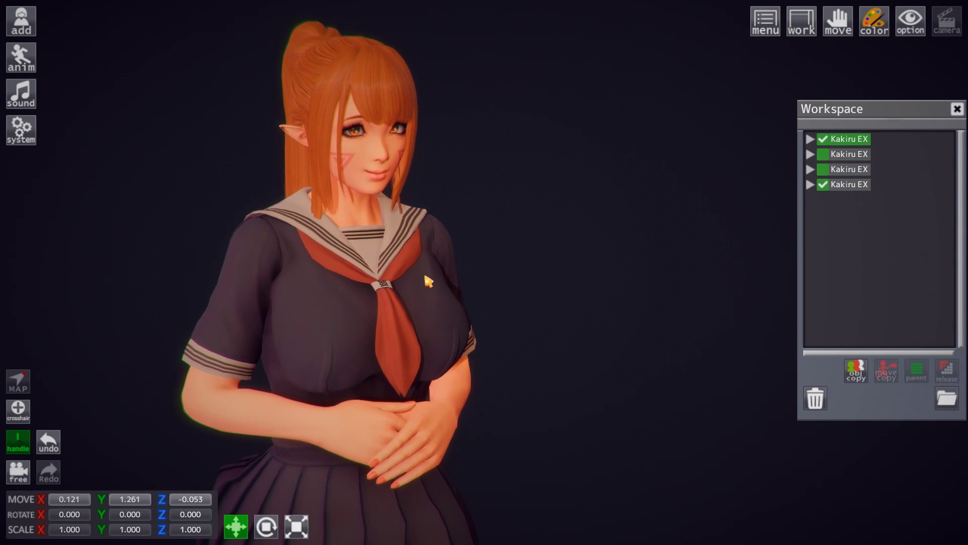
{"action": "scroll", "coordinate": [778, 331], "scroll_direction": "down", "scroll_amount": 3}
{"action": "right_click_drag", "start_coordinate": [244, 309], "coordinate": [455, 361]}
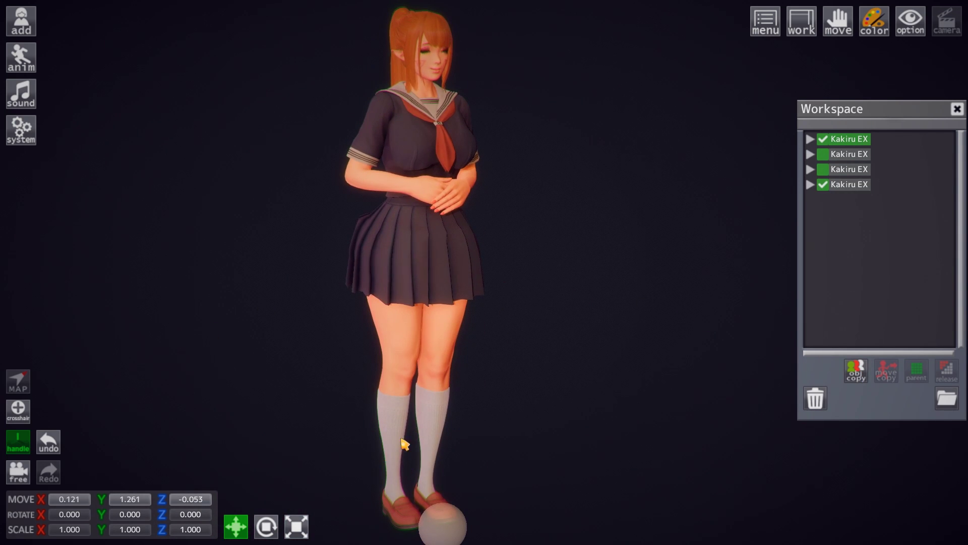
Move the duplicated Kakiru EX along the X axis to about -0.38, beside the original, and delete the duplicate
{"action": "right_click_drag", "start_coordinate": [400, 440], "coordinate": [414, 464]}
{"action": "left_click", "coordinate": [435, 496]}
{"action": "left_click_drag", "start_coordinate": [343, 538], "coordinate": [391, 528]}
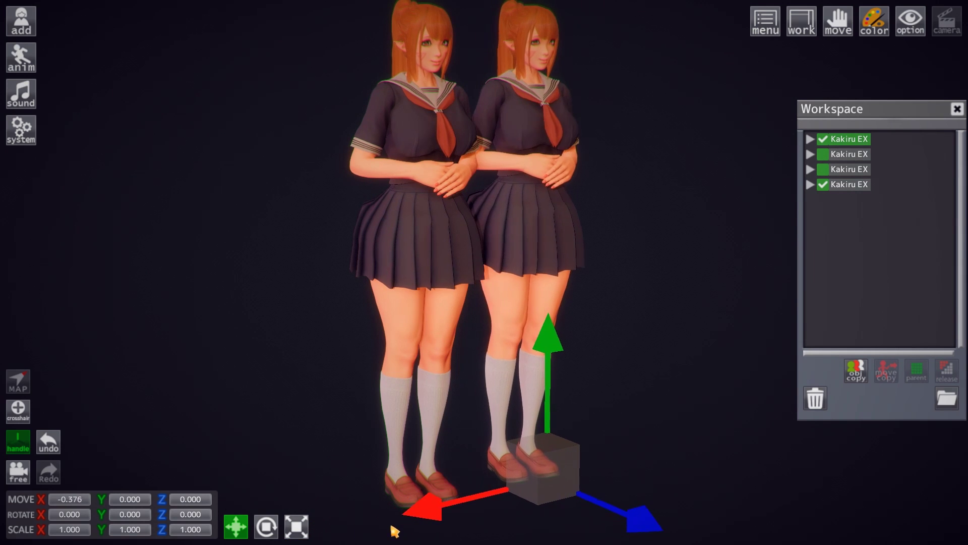
{"action": "scroll", "coordinate": [389, 231], "scroll_direction": "up", "scroll_amount": 5}
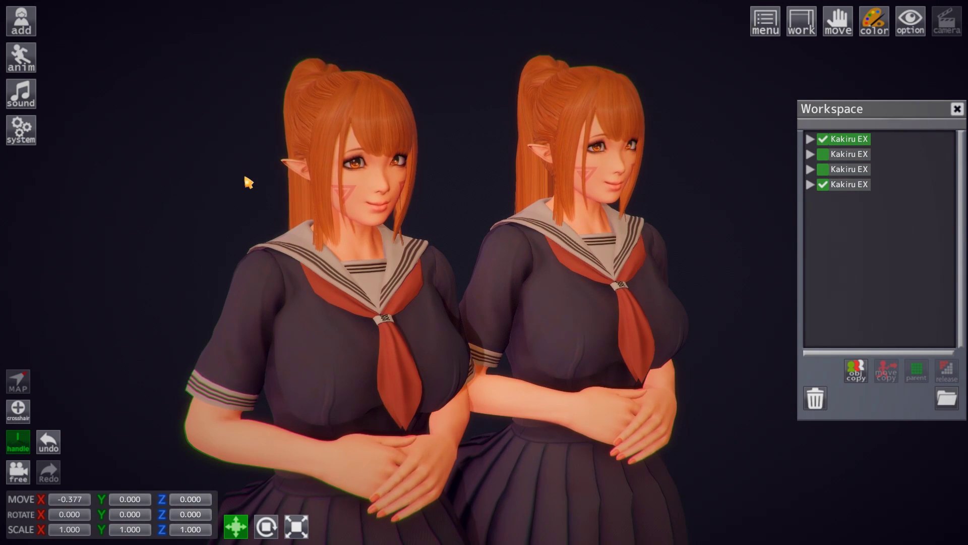
{"action": "left_click", "coordinate": [817, 401]}
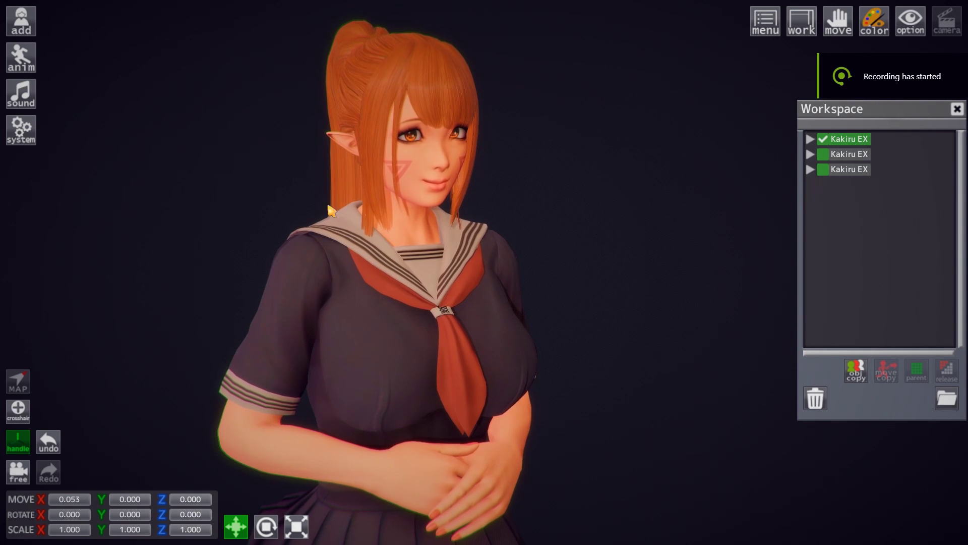
Open the Background Color picker from the system configuration and reposition the Color window closer to the character
{"action": "left_click", "coordinate": [20, 136]}
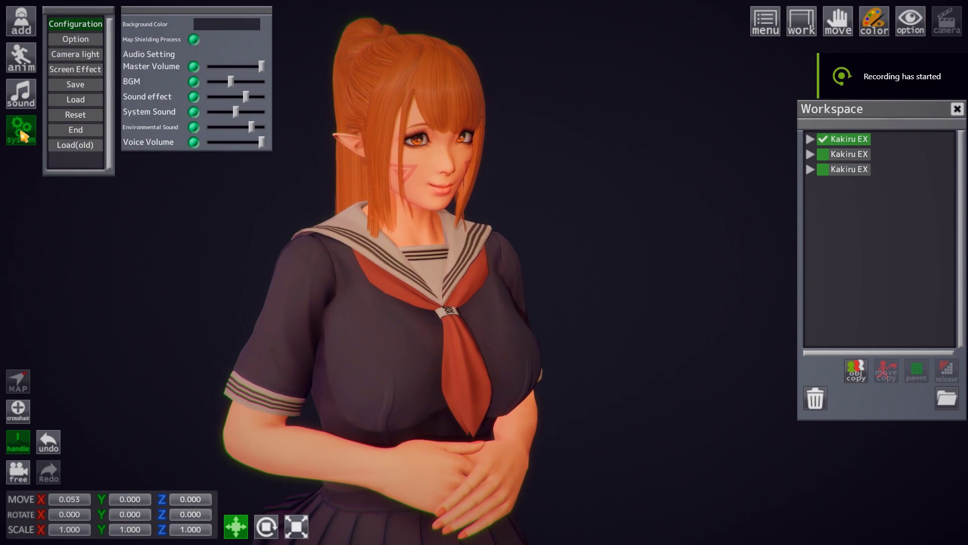
{"action": "left_click", "coordinate": [90, 25]}
{"action": "left_click", "coordinate": [90, 25]}
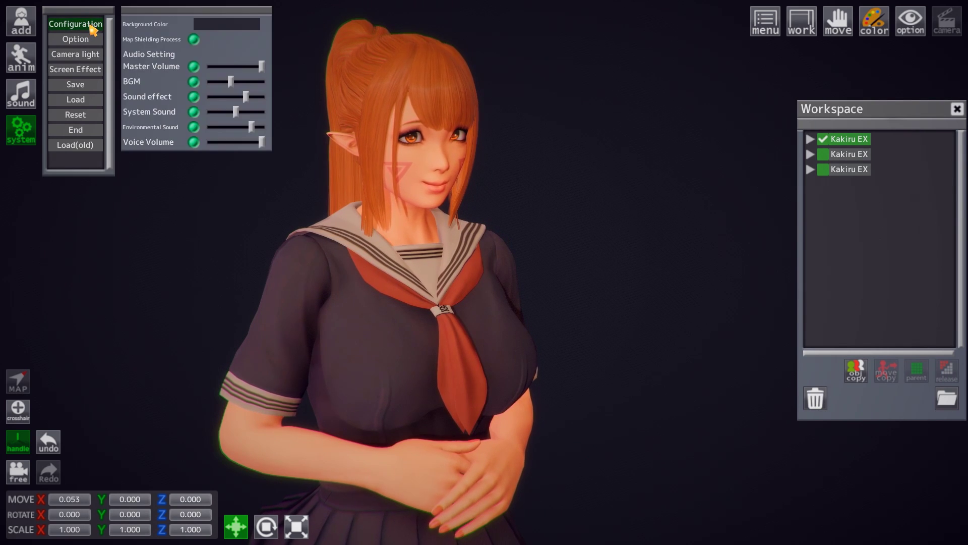
{"action": "left_click", "coordinate": [239, 32]}
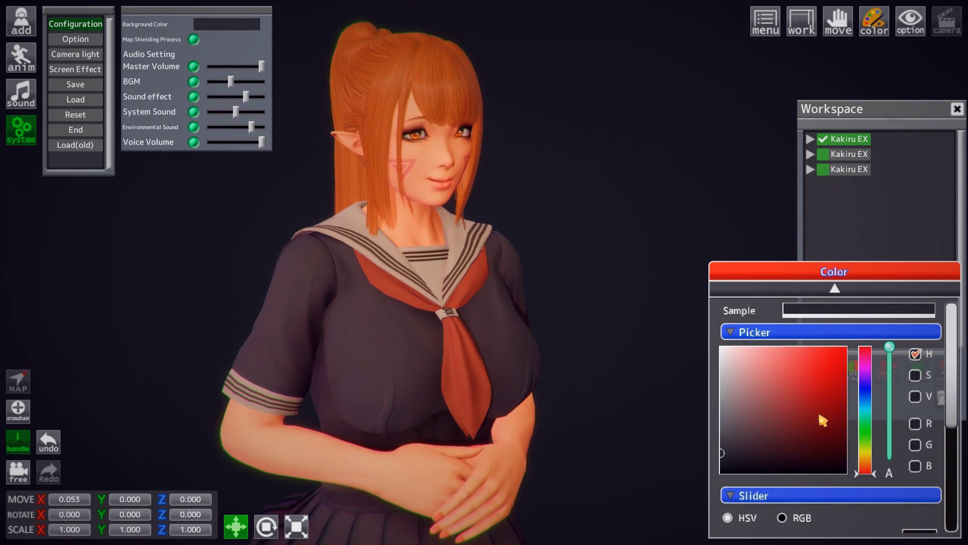
{"action": "left_click_drag", "start_coordinate": [808, 297], "coordinate": [668, 289]}
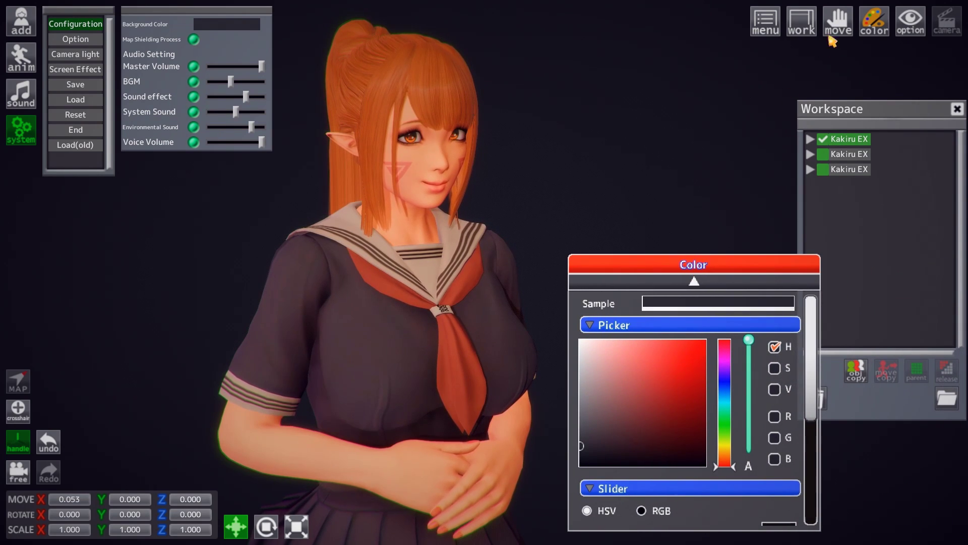
Toggle the Color window's visibility repeatedly, leaving it open
{"action": "left_click", "coordinate": [878, 25]}
{"action": "left_click", "coordinate": [878, 26]}
{"action": "left_click", "coordinate": [877, 25]}
{"action": "left_click", "coordinate": [877, 25]}
{"action": "left_click", "coordinate": [877, 25]}
{"action": "left_click", "coordinate": [877, 25]}
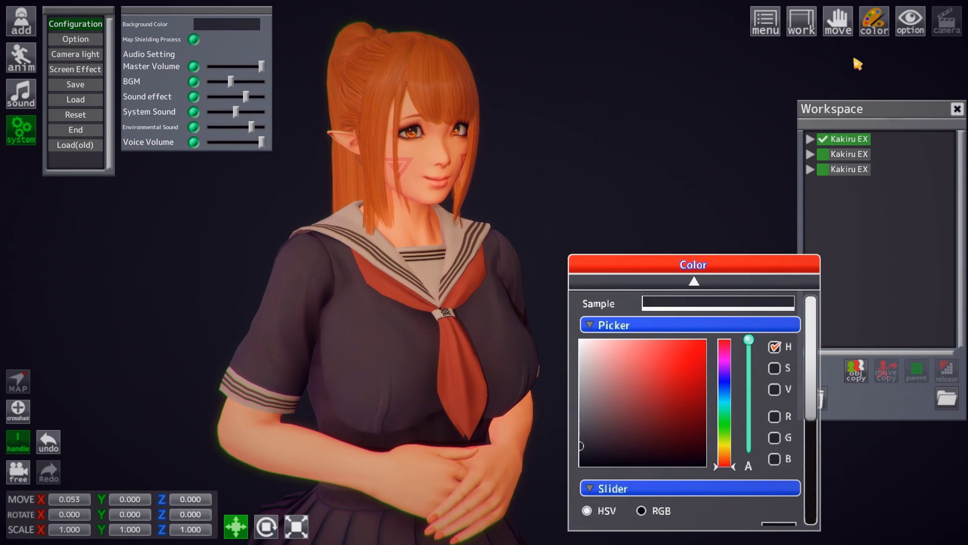
Try a saturated blue background colour, darken it slightly, and return the background to a near-black shade
{"action": "mouse_move", "coordinate": [716, 263]}
{"action": "left_mouse_down"}
{"action": "mouse_move", "coordinate": [740, 259]}
{"action": "mouse_move", "coordinate": [716, 257]}
{"action": "left_mouse_up"}
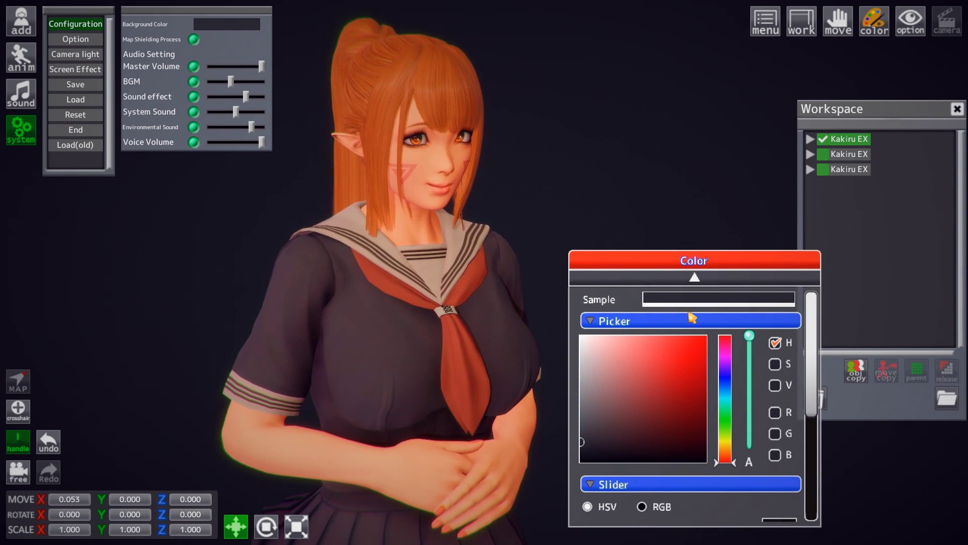
{"action": "left_click_drag", "start_coordinate": [624, 425], "coordinate": [705, 387]}
{"action": "left_click", "coordinate": [729, 380]}
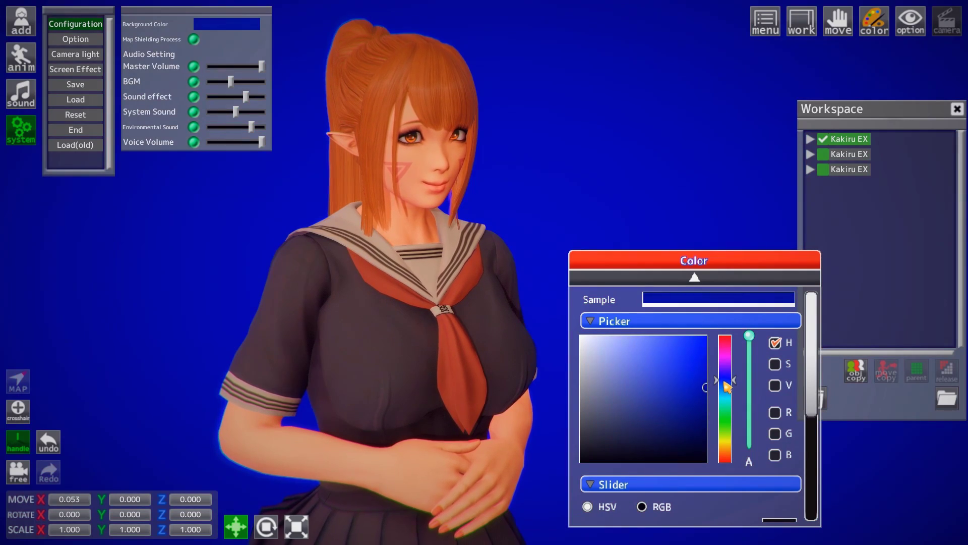
{"action": "mouse_move", "coordinate": [706, 387]}
{"action": "left_mouse_down"}
{"action": "mouse_move", "coordinate": [696, 320]}
{"action": "mouse_move", "coordinate": [668, 318]}
{"action": "mouse_move", "coordinate": [675, 422]}
{"action": "mouse_move", "coordinate": [660, 391]}
{"action": "mouse_move", "coordinate": [696, 401]}
{"action": "left_mouse_up"}
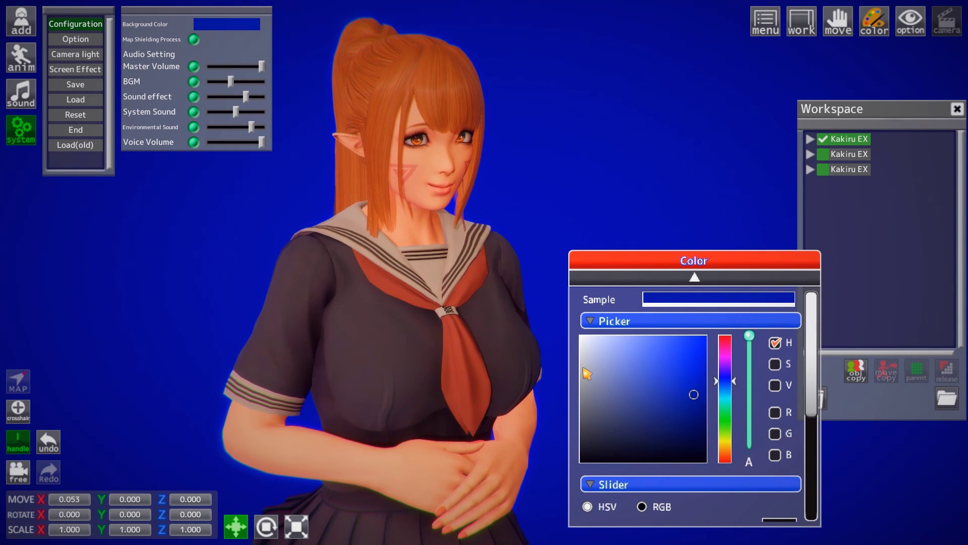
{"action": "left_click_drag", "start_coordinate": [698, 396], "coordinate": [560, 440]}
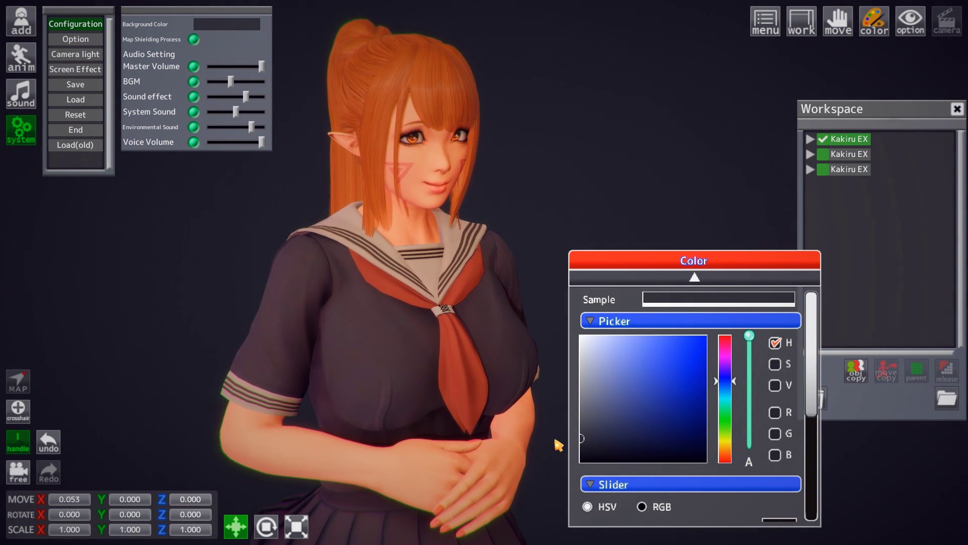